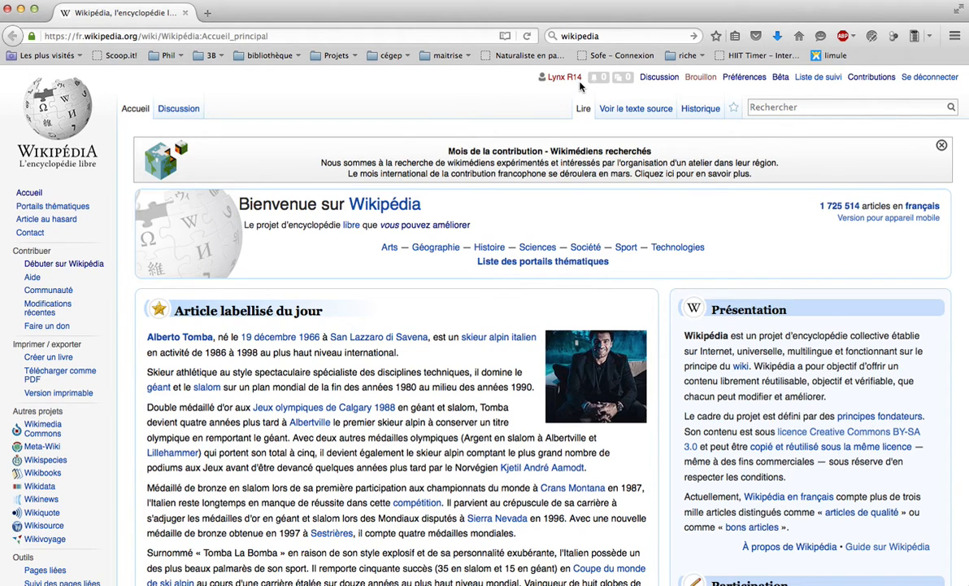
Open the beta features preferences and check the Traduction du contenu option at the end of the list.
click(780, 79)
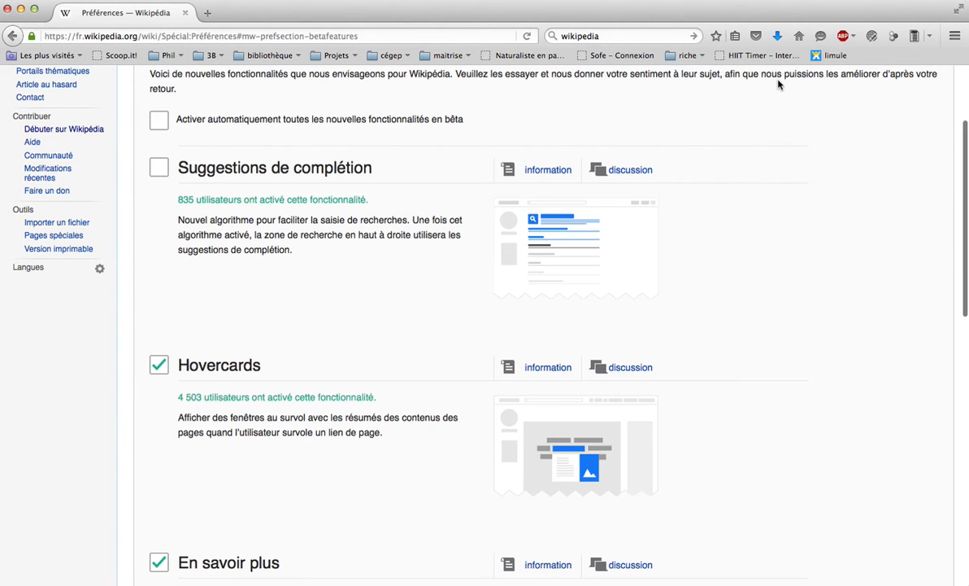
scroll(350, 155, down, 5)
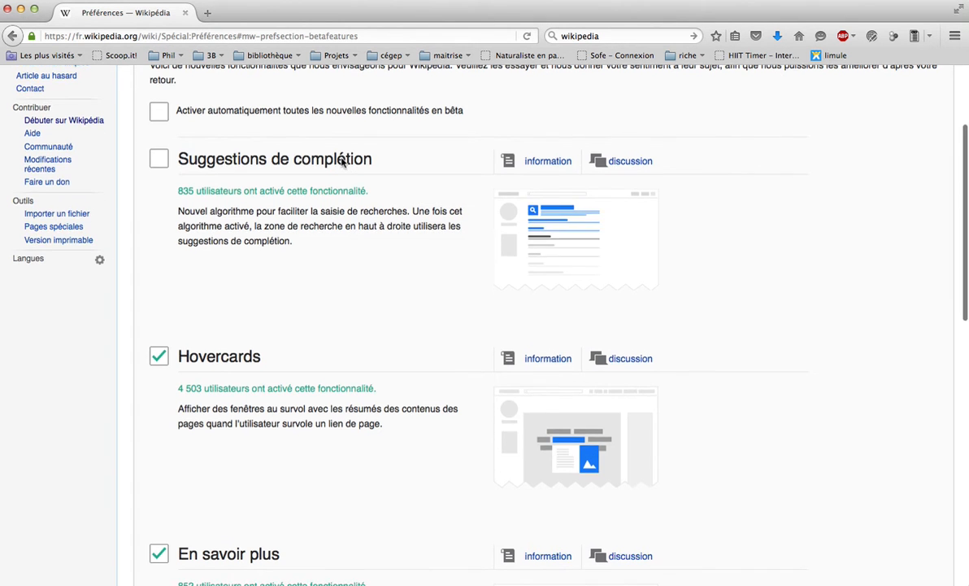
scroll(342, 158, down, 4)
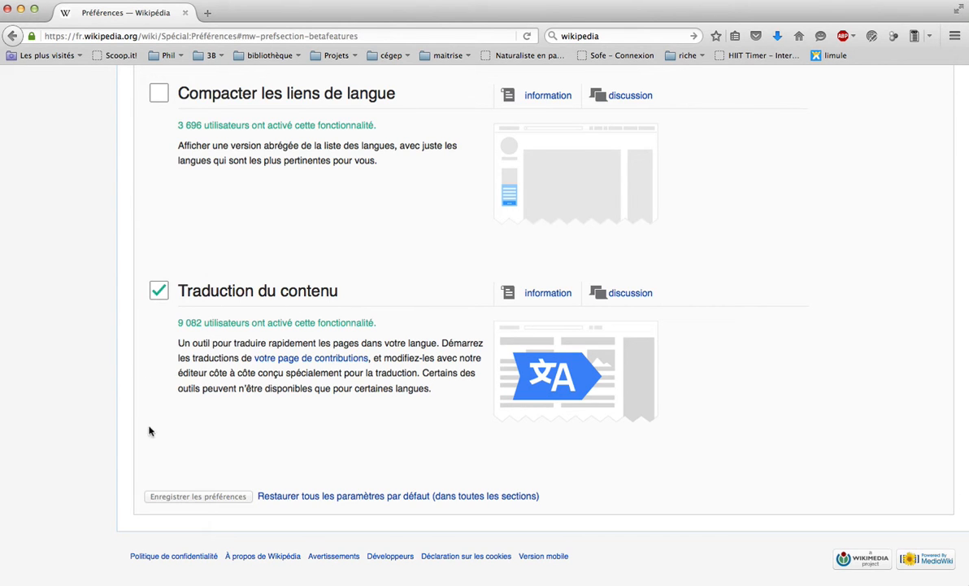
click(157, 502)
scroll(115, 375, up, 15)
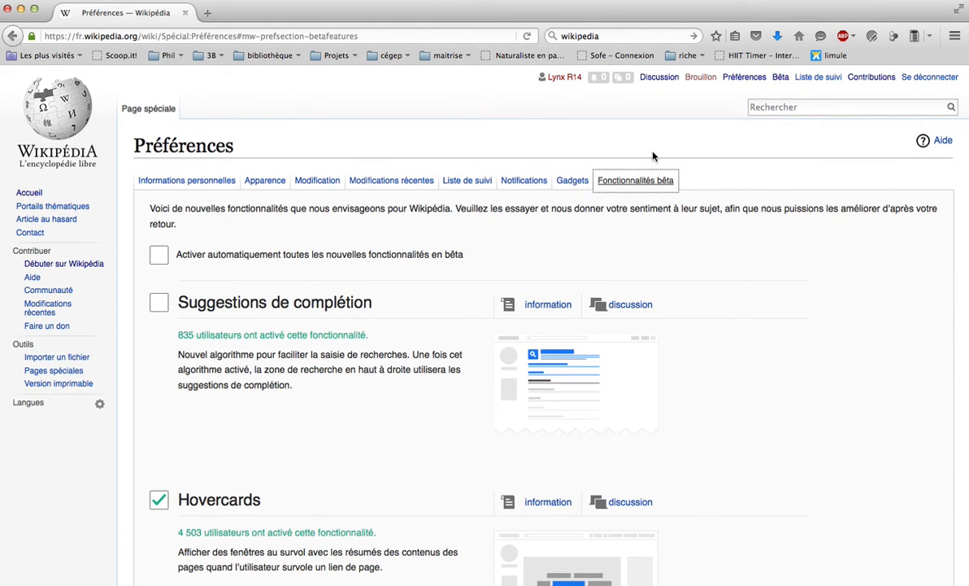
Open the Traductions page for contributions and view the suggested and published translation lists.
mouse_move(868, 79)
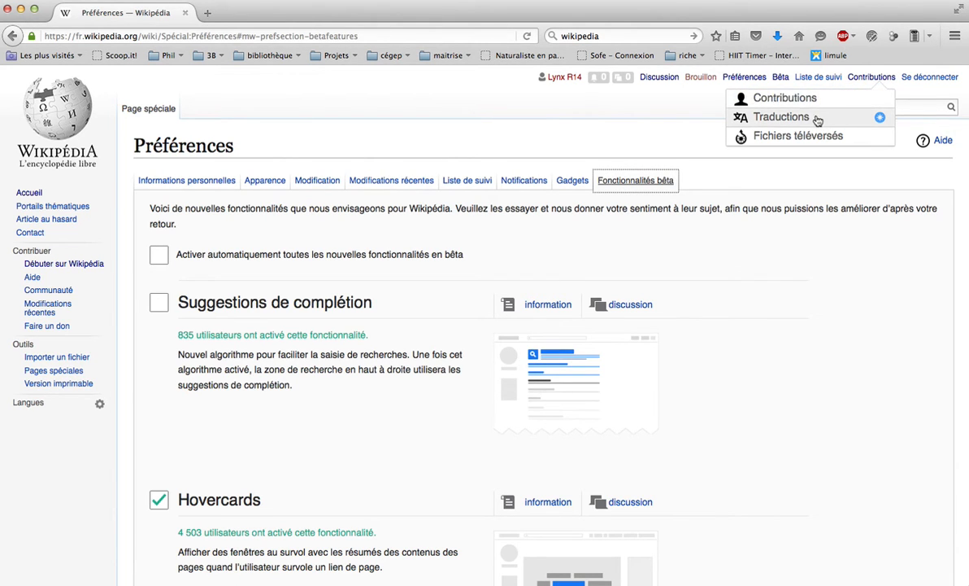
click(780, 117)
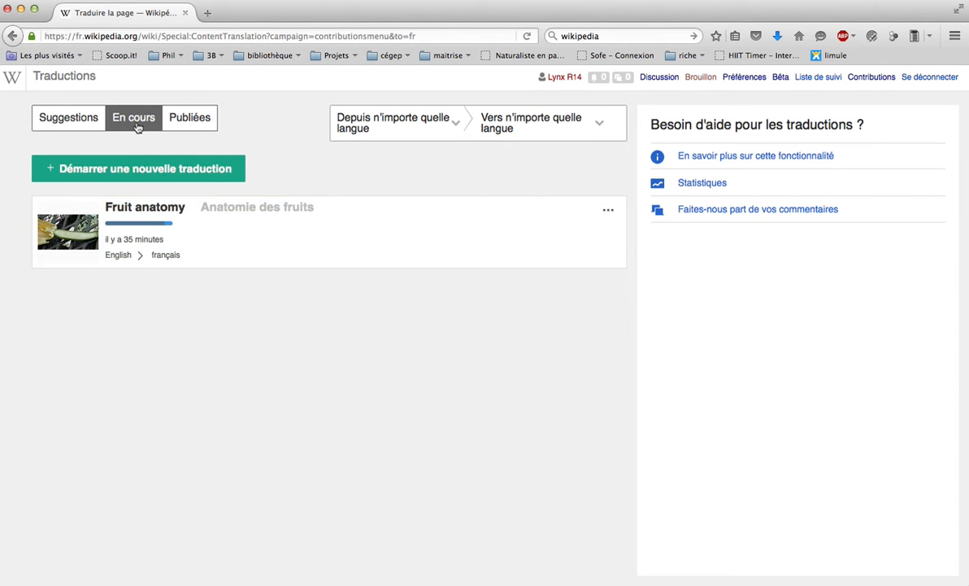
click(69, 118)
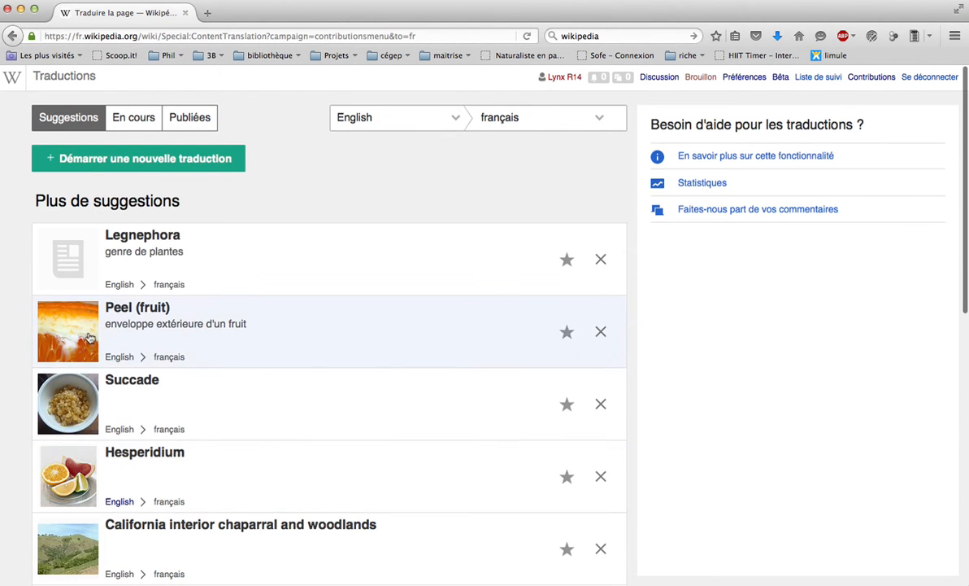
click(159, 115)
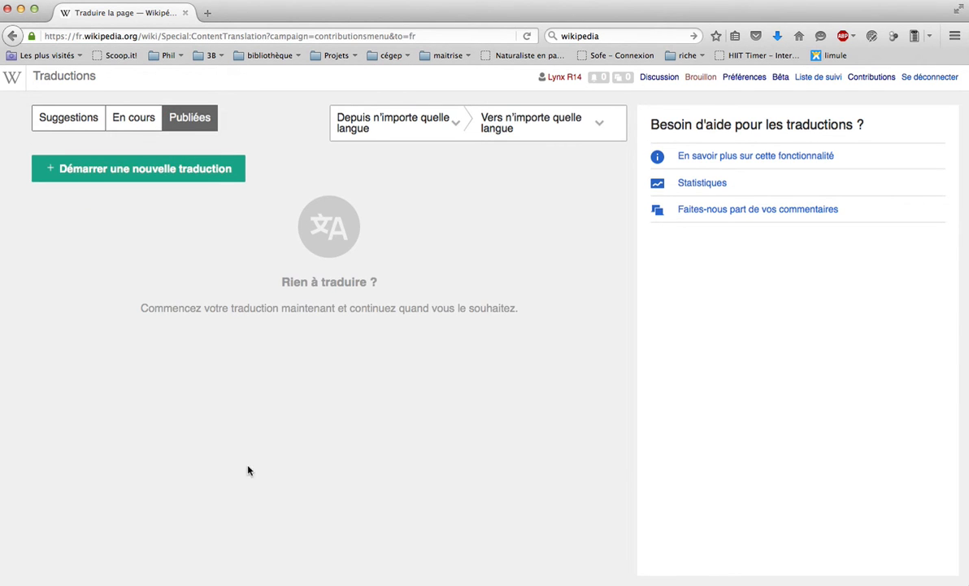
Start a new translation of the English article "Fruit fool" into French, leaving the translation title blank.
click(97, 166)
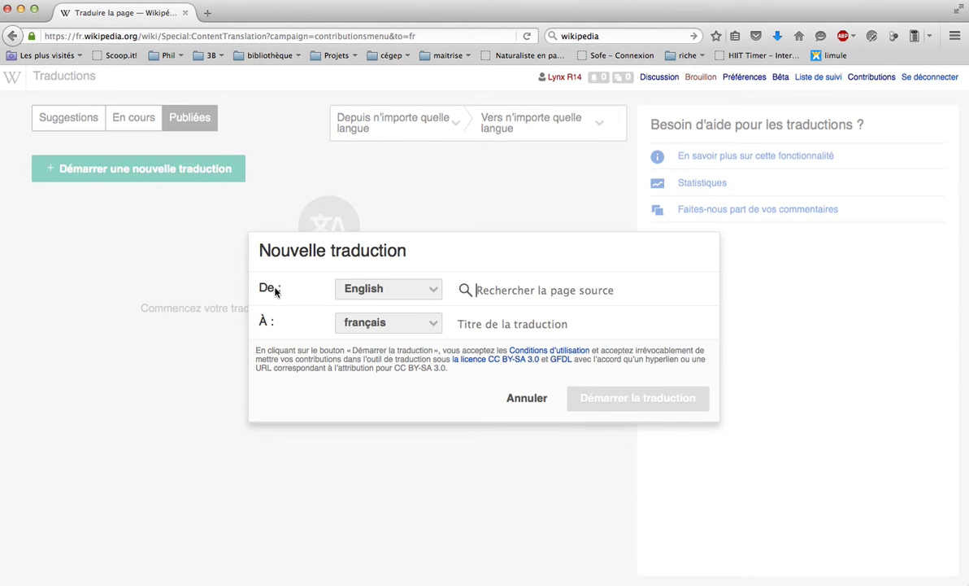
click(429, 299)
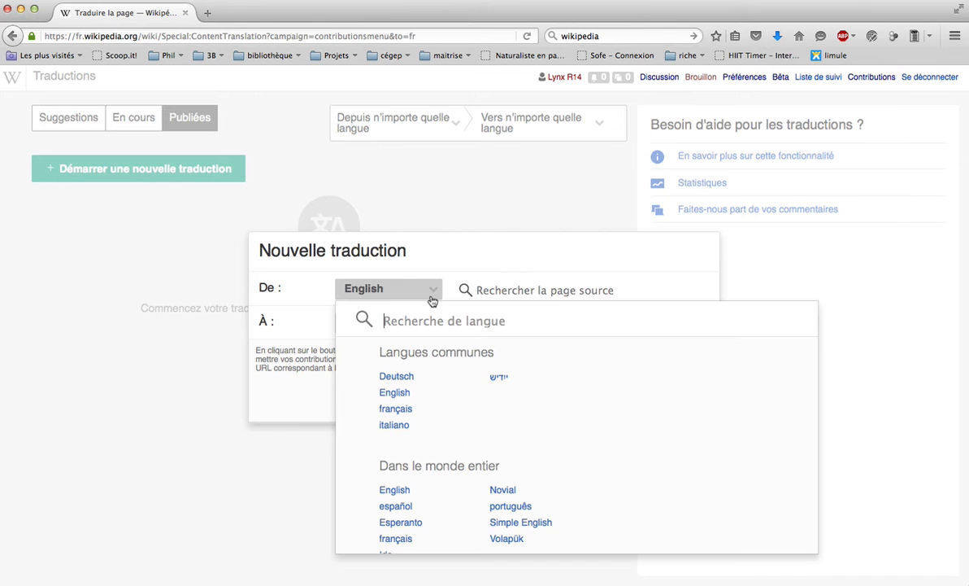
click(432, 300)
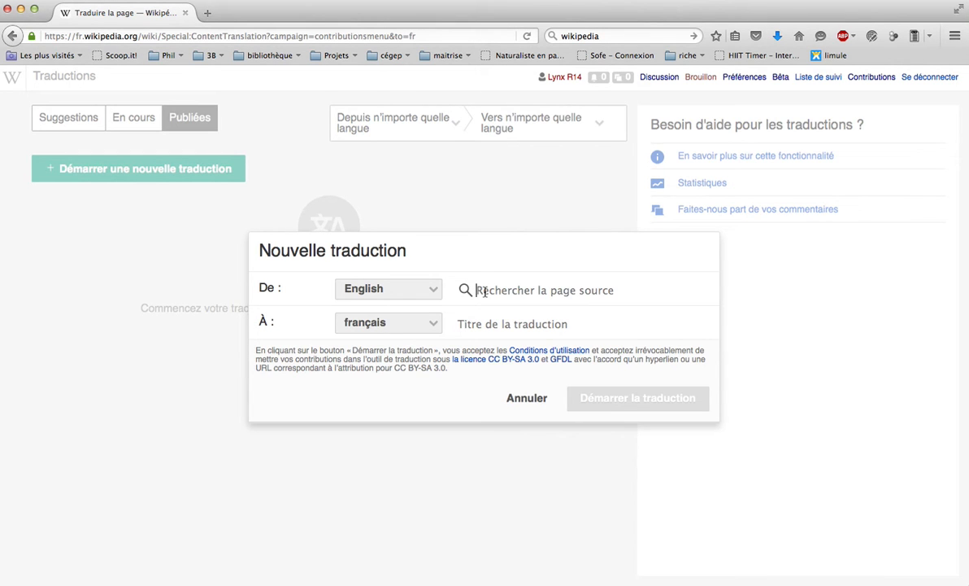
text(fruit)
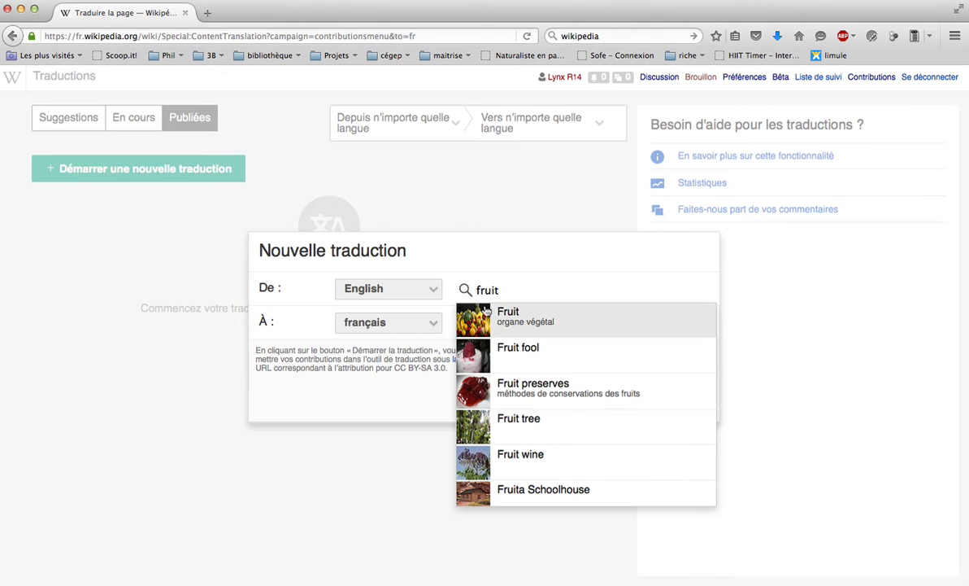
click(512, 360)
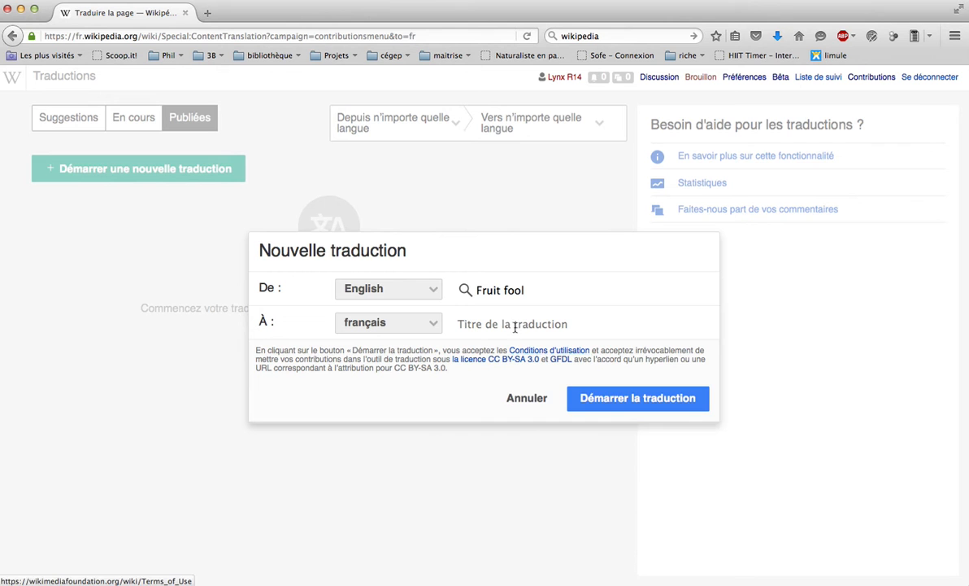
click(590, 394)
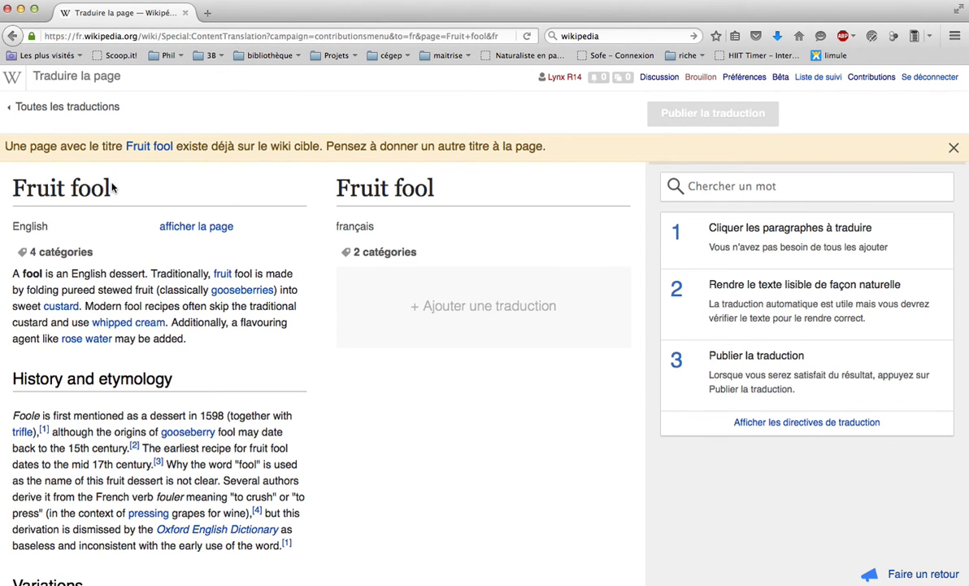
Add a translation block for the introductory paragraph of the Fruit fool article.
scroll(113, 352, down, 2)
scroll(114, 351, up, 2)
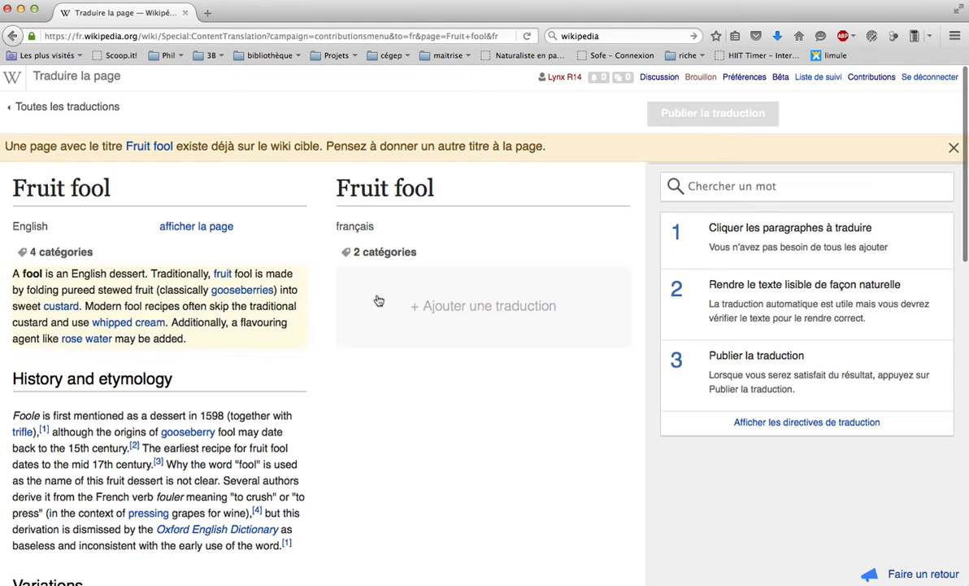
click(433, 317)
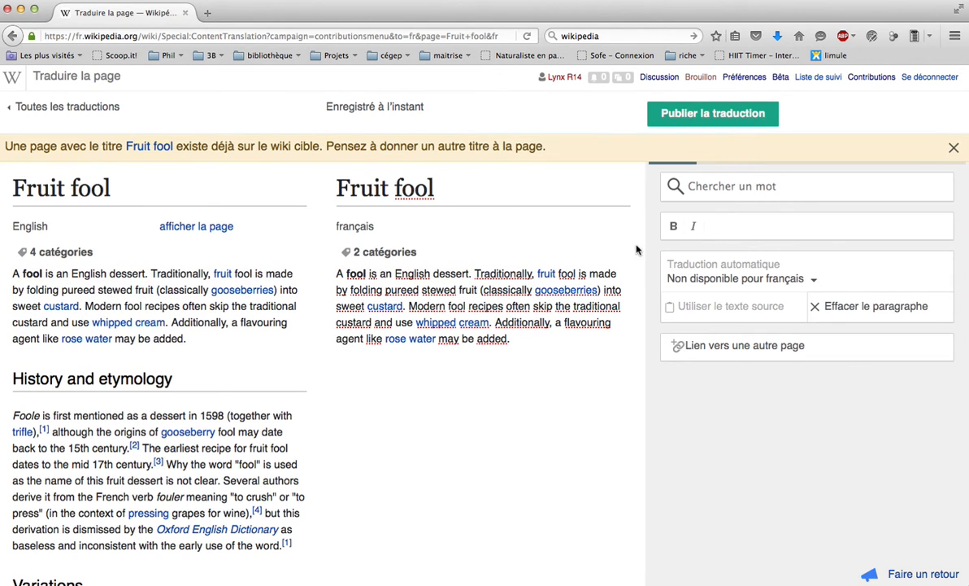
Inspect the "fruit" link in the French paragraph, look up the word "fruit", and clear the word search.
click(545, 275)
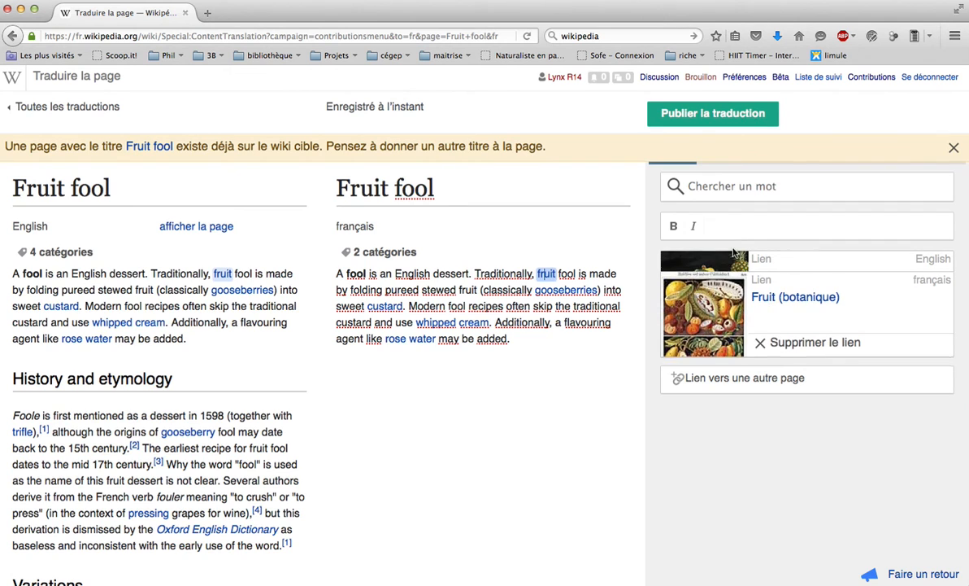
click(705, 187)
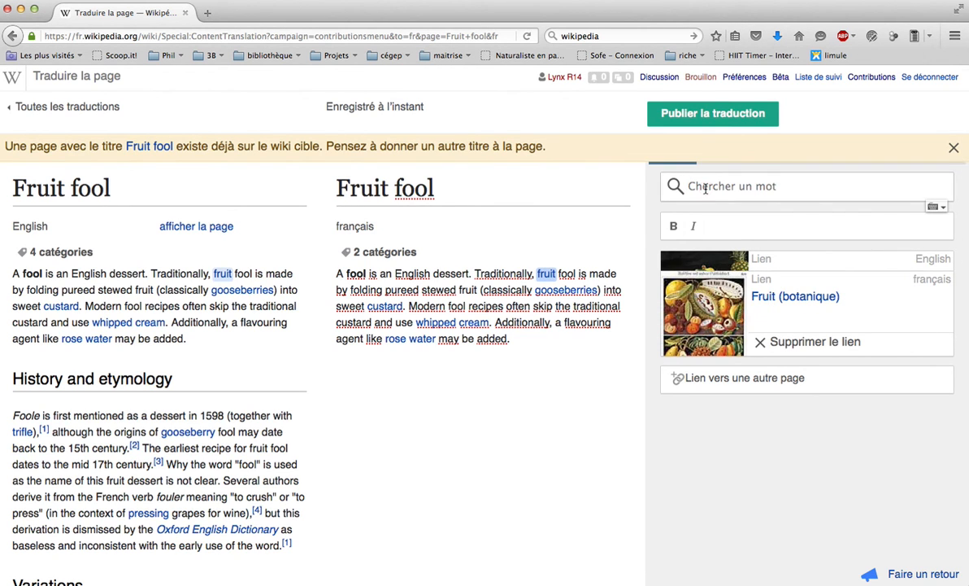
text(fruit)
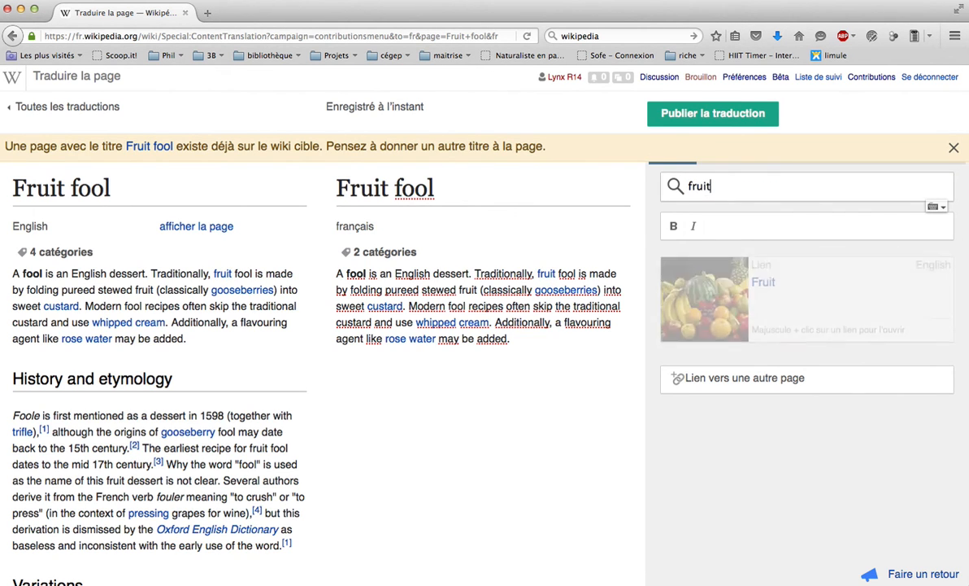
key(BackSpace)
key(BackSpace)
key(BackSpace)
key(BackSpace)
key(BackSpace)
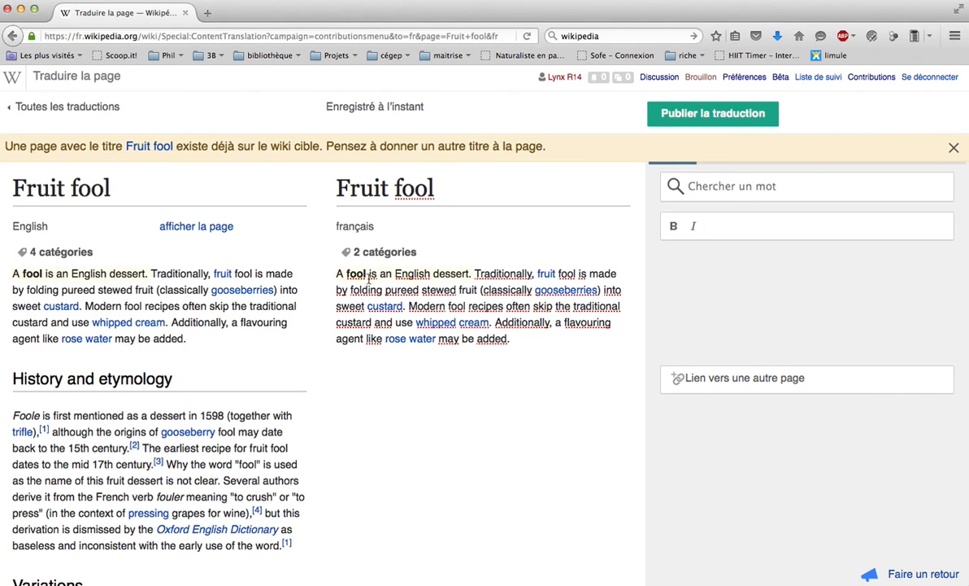
Insert the sample text "hbhbhbh" at the start of the French introductory paragraph.
scroll(373, 280, down, 15)
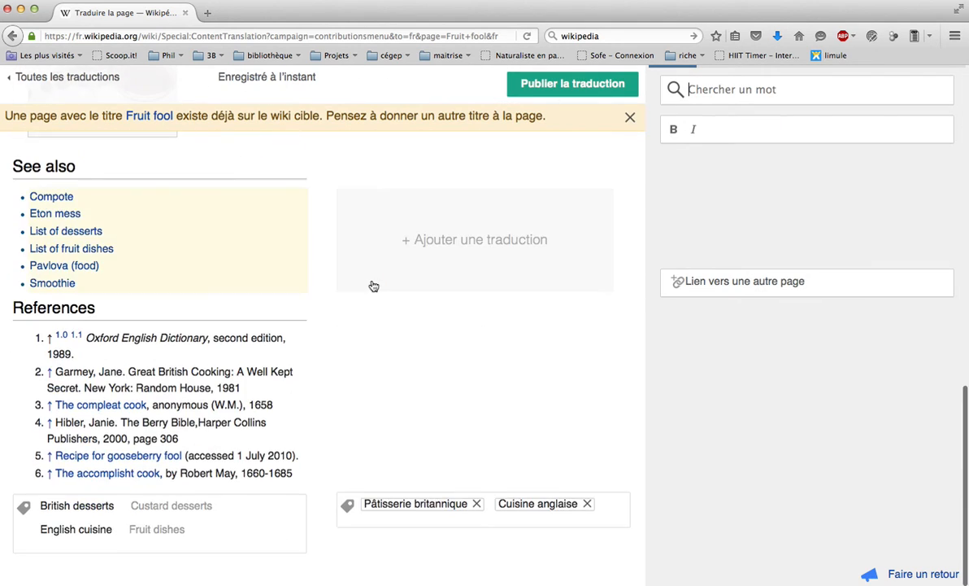
scroll(372, 286, up, 15)
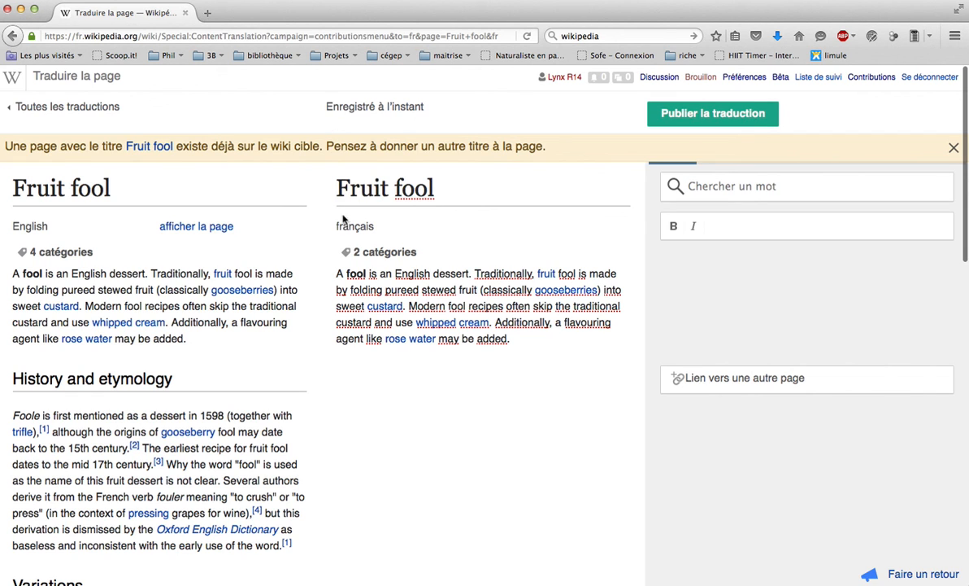
click(338, 274)
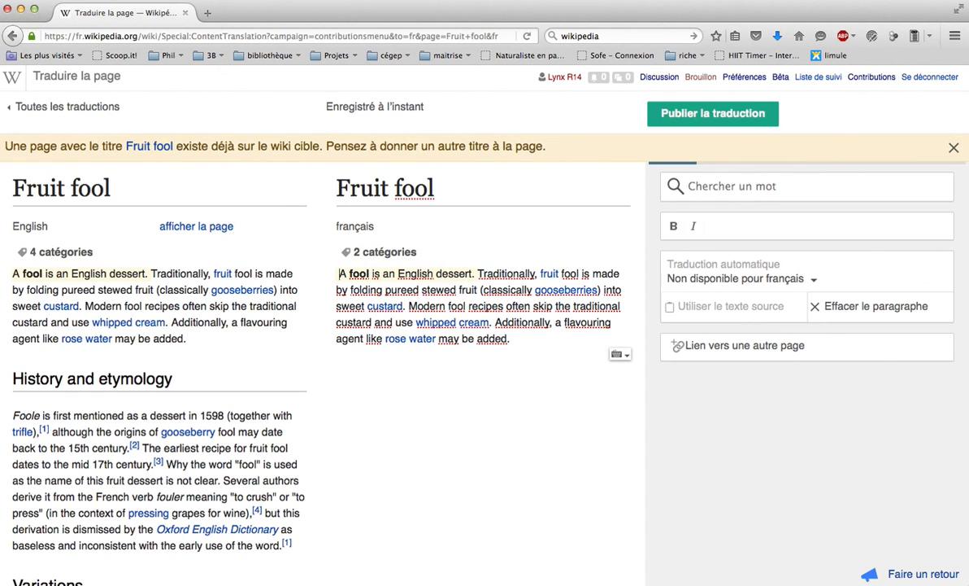
text(hbhbhbh)
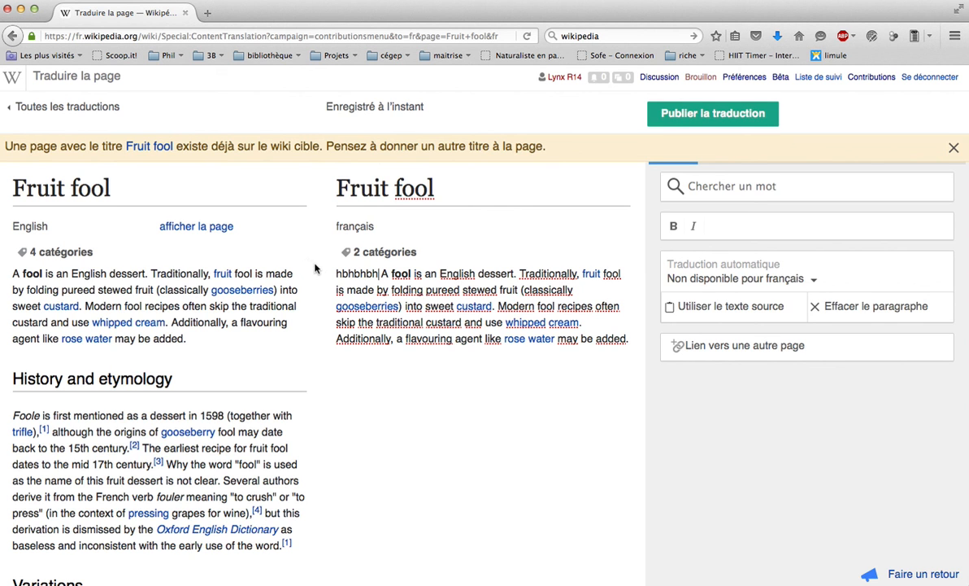
scroll(319, 270, down, 5)
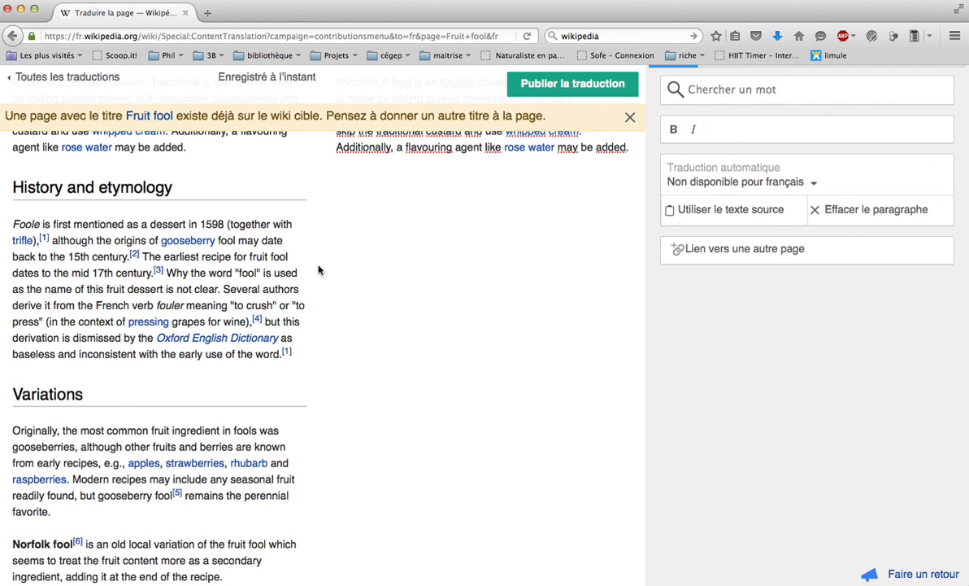
scroll(319, 270, up, 5)
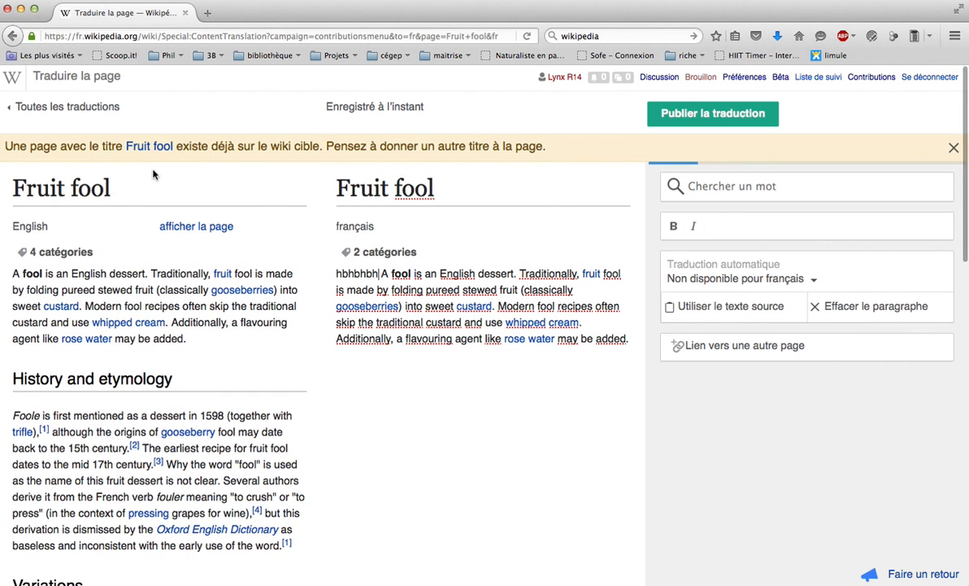